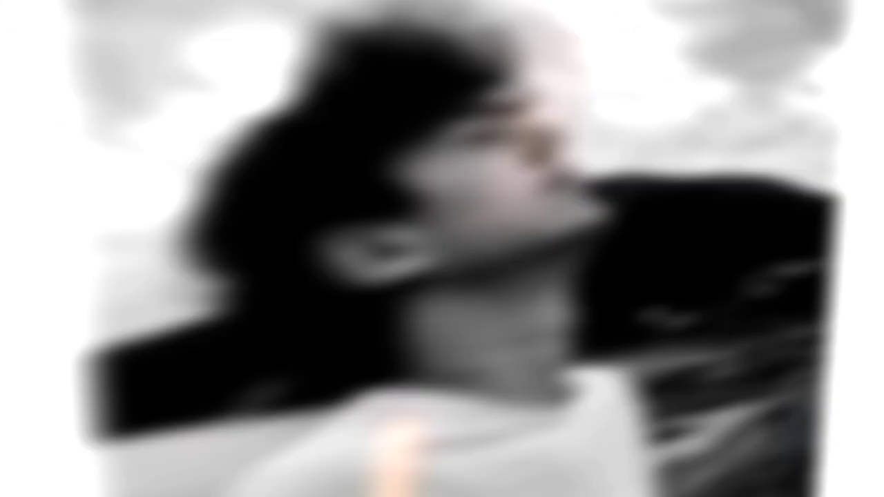
Launch Excel and open the recently used Payslip workbook from the E: Backups folder
{"action": "key", "text": "super+r"}
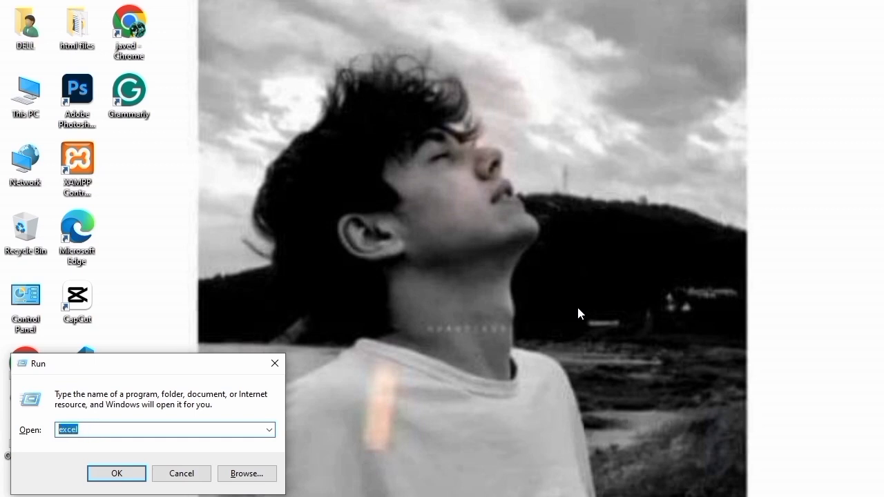
{"action": "key", "text": "Return"}
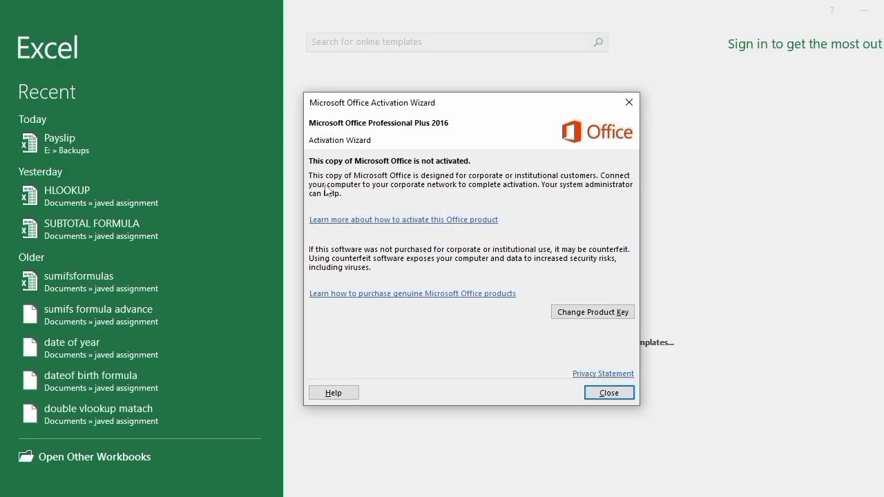
{"action": "left_click", "coordinate": [609, 392]}
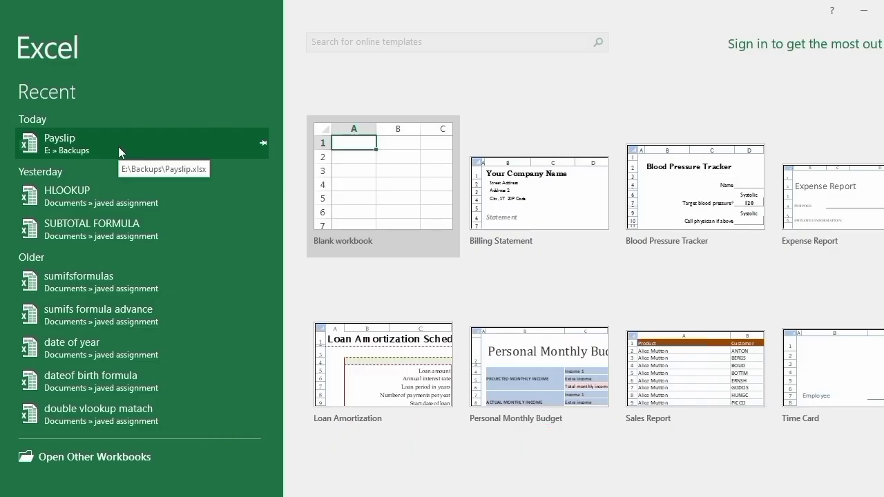
{"action": "left_click", "coordinate": [119, 147]}
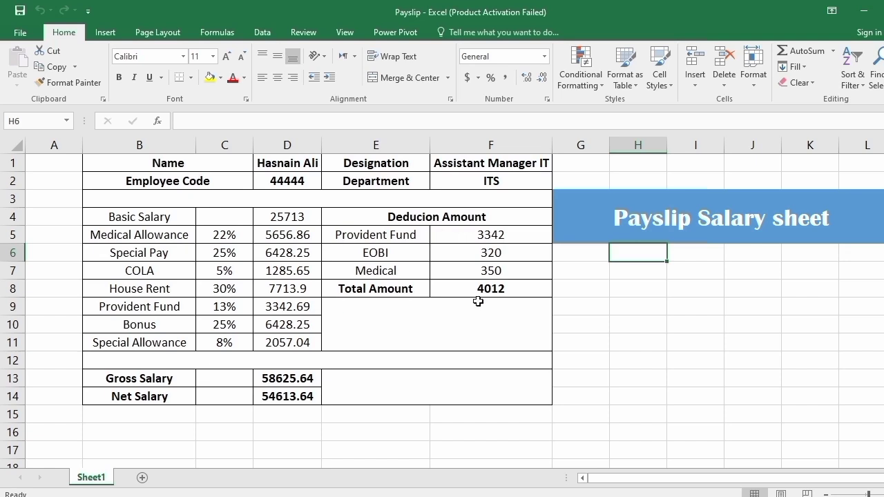
Enter four employee first names, one per cell, in the empty range I9:I12 beside the payslip
{"action": "left_click", "coordinate": [687, 305]}
{"action": "type", "text": "javed"}
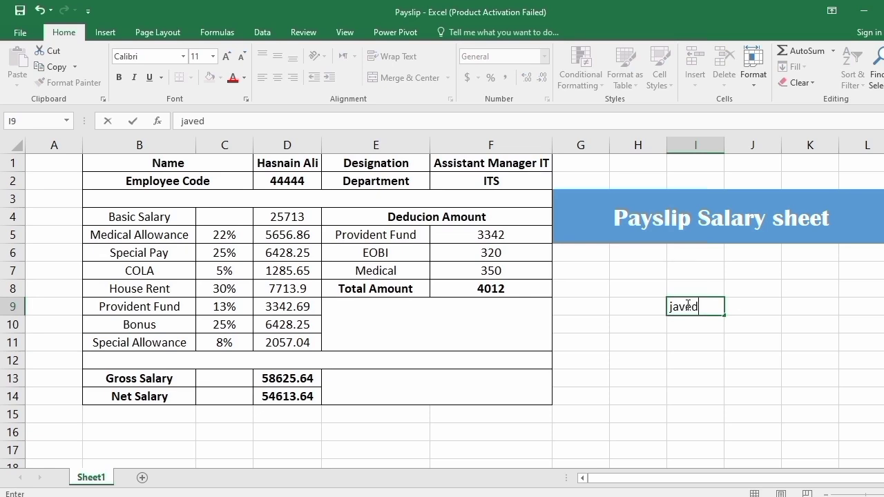
{"action": "key", "text": "Up"}
{"action": "key", "text": "Up"}
{"action": "key", "text": "Down"}
{"action": "key", "text": "Down"}
{"action": "key", "text": "Down"}
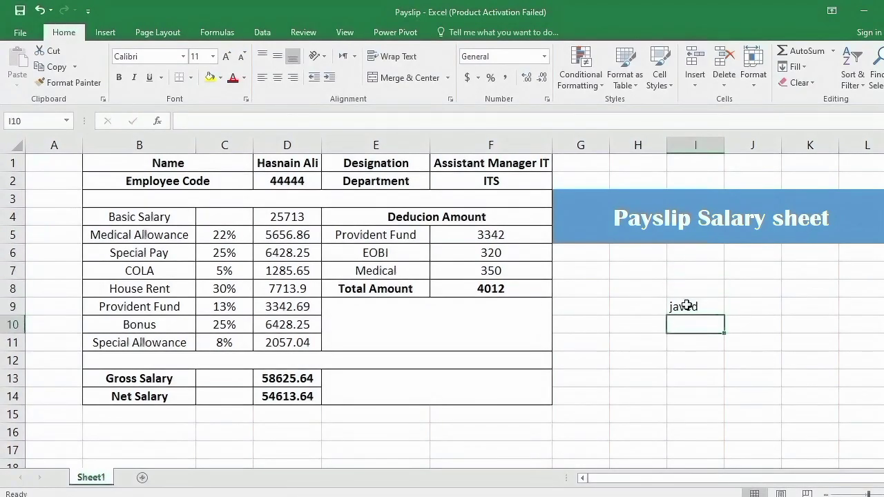
{"action": "type", "text": "ahmed"}
{"action": "key", "text": "Return"}
{"action": "type", "text": "asad"}
{"action": "key", "text": "Return"}
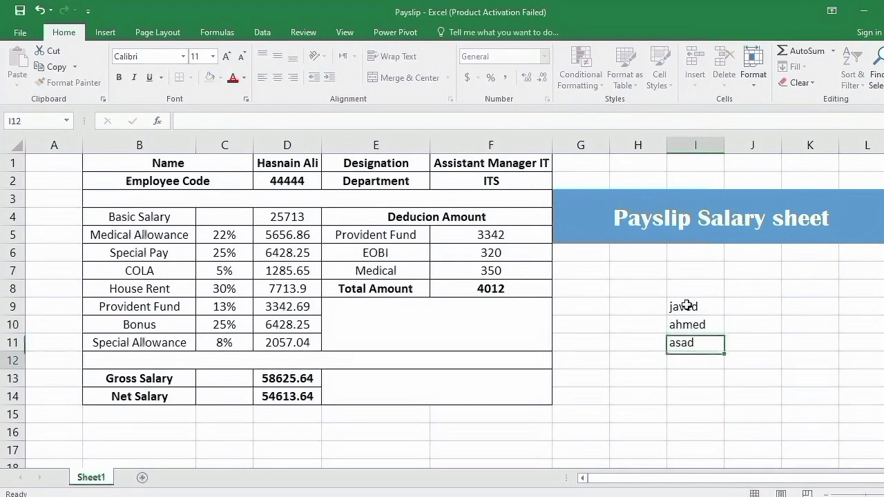
{"action": "type", "text": "bilal"}
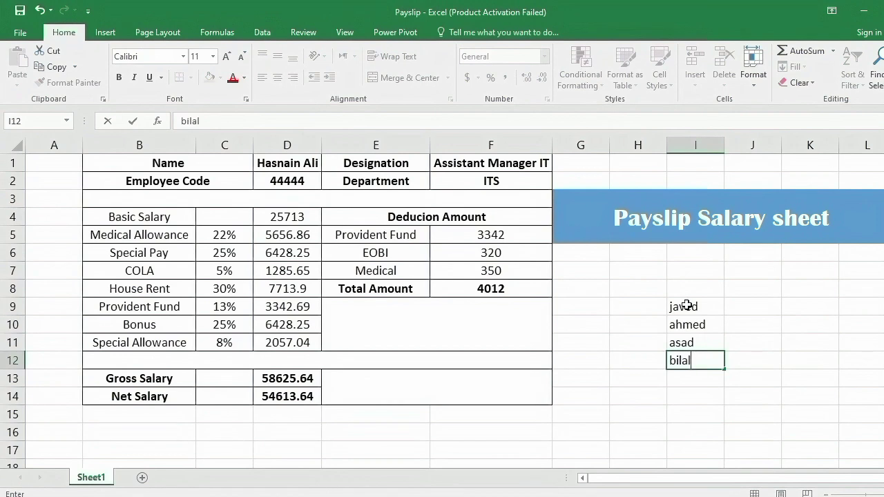
{"action": "left_click", "coordinate": [805, 318]}
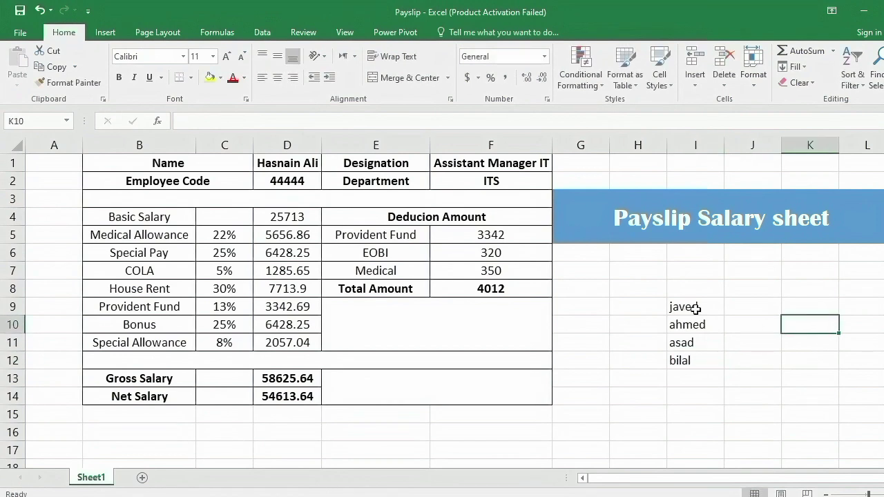
Apply data validation to the employee name cell D1, allowing a List with the source =$I$9:$I$12
{"action": "left_click", "coordinate": [210, 181]}
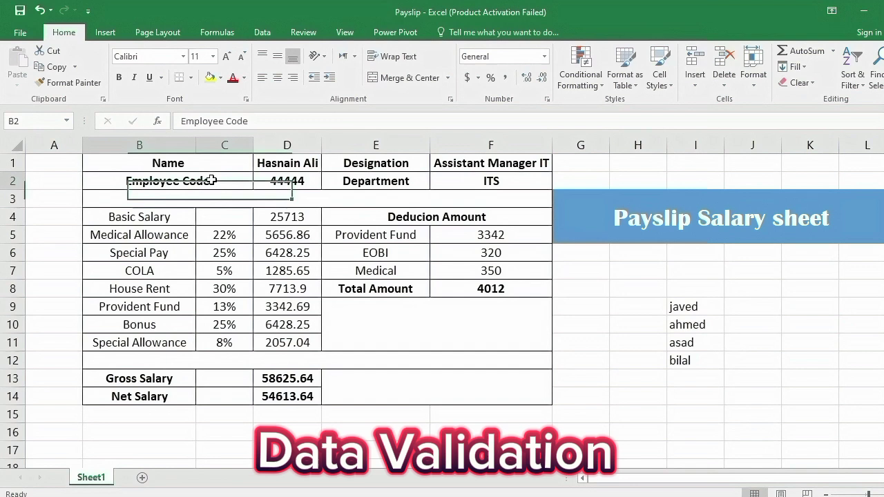
{"action": "left_click", "coordinate": [276, 163]}
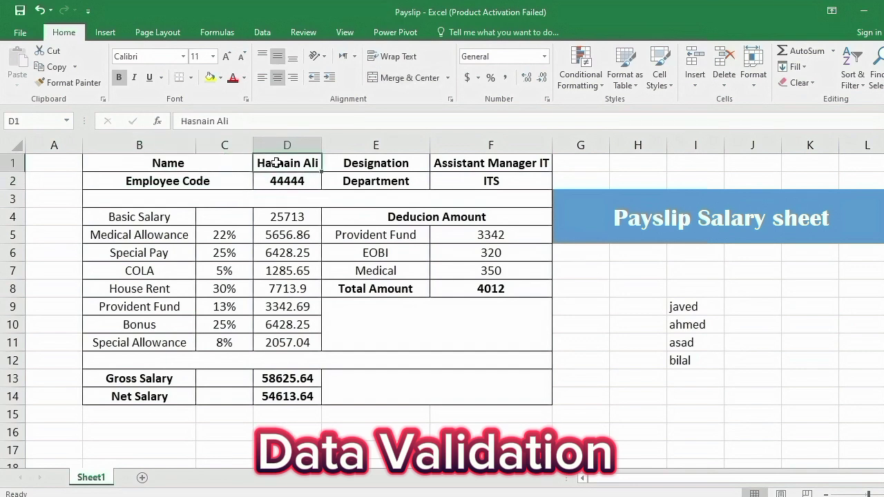
{"action": "left_click", "coordinate": [253, 39]}
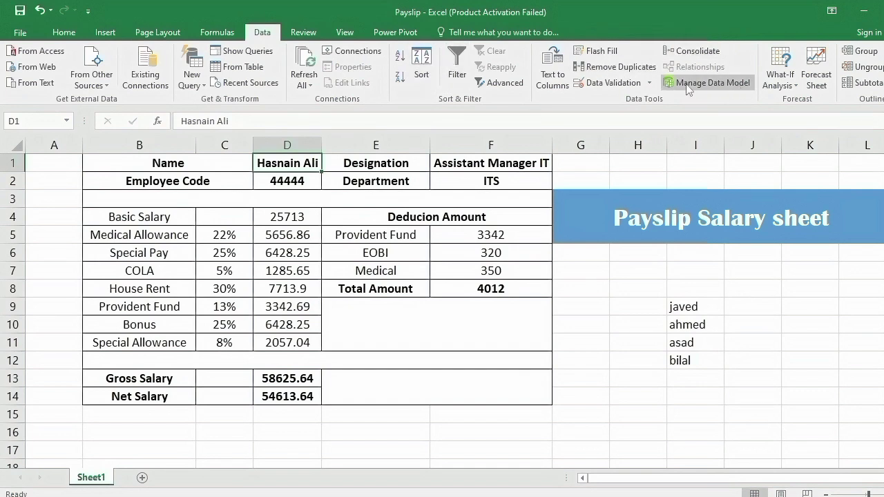
{"action": "left_click", "coordinate": [639, 86]}
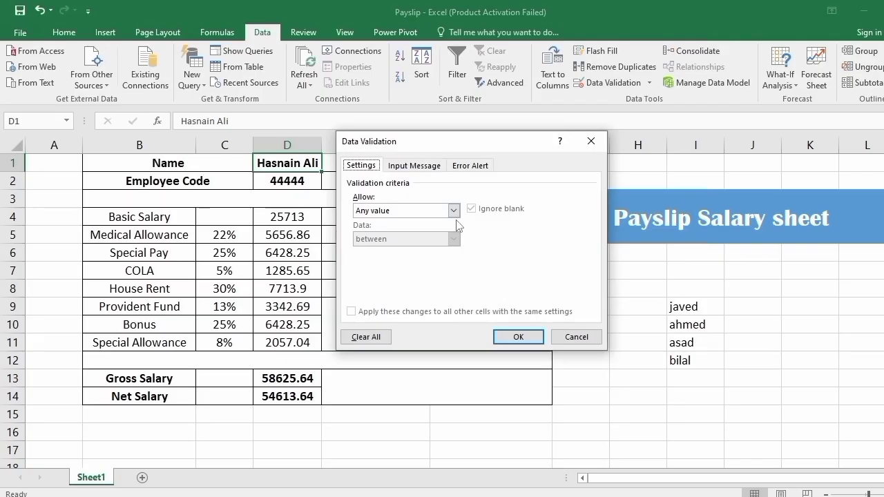
{"action": "left_click", "coordinate": [454, 211]}
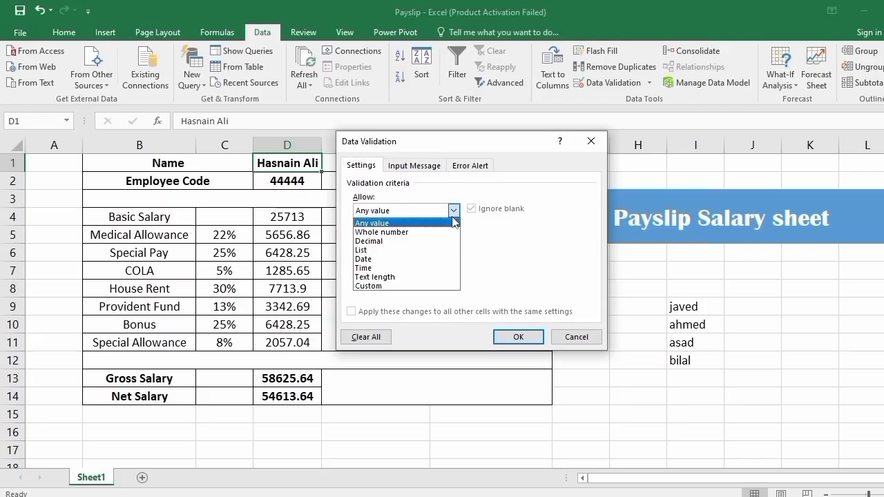
{"action": "left_click", "coordinate": [388, 250]}
{"action": "left_click", "coordinate": [534, 267]}
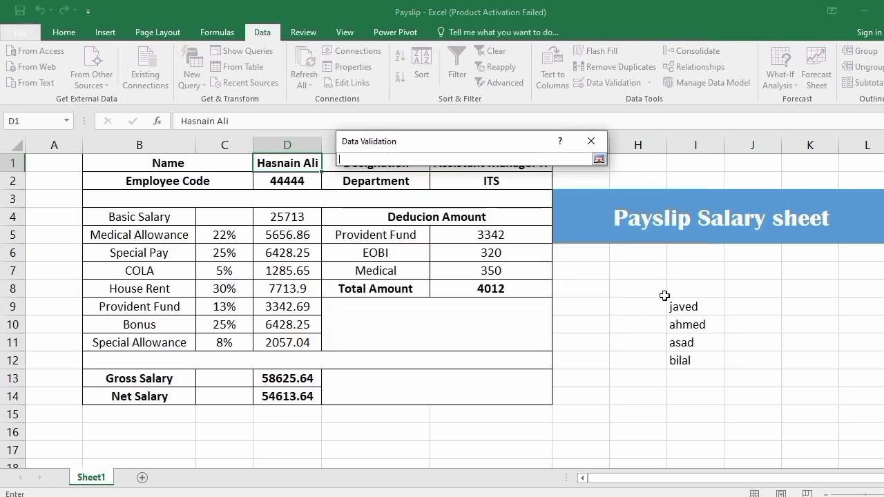
{"action": "left_click_drag", "start_coordinate": [691, 307], "coordinate": [687, 363]}
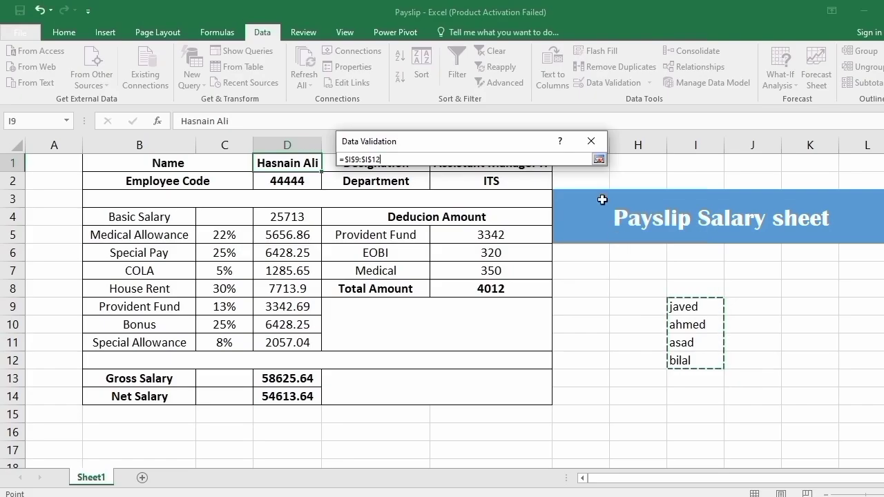
{"action": "left_click", "coordinate": [599, 160]}
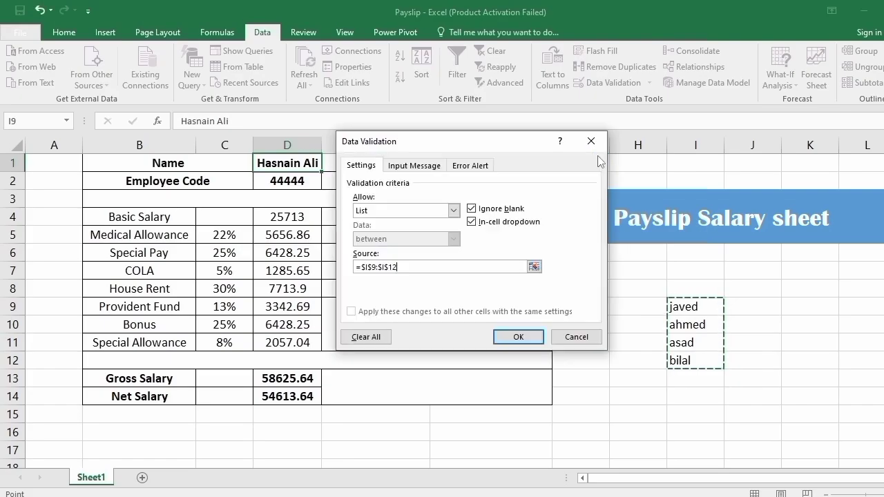
{"action": "left_click", "coordinate": [519, 337]}
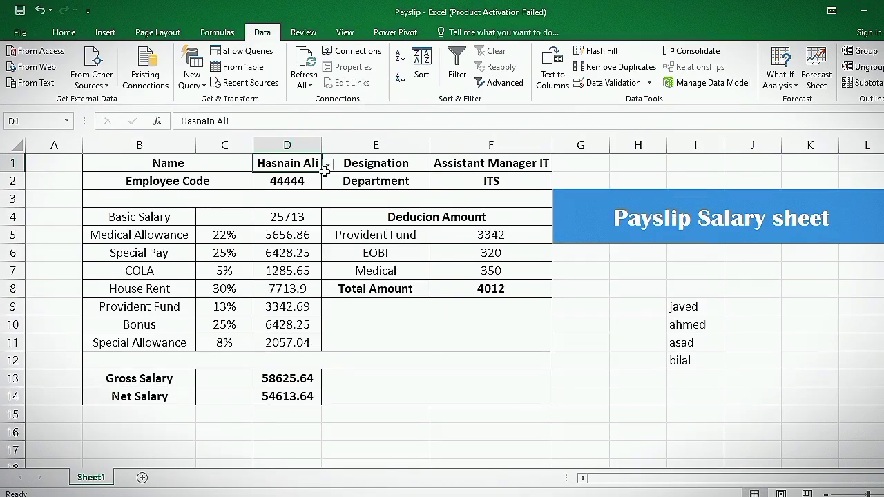
Set the employee name in D1 to the third name in its validation list
{"action": "left_click", "coordinate": [328, 165]}
{"action": "left_click", "coordinate": [292, 202]}
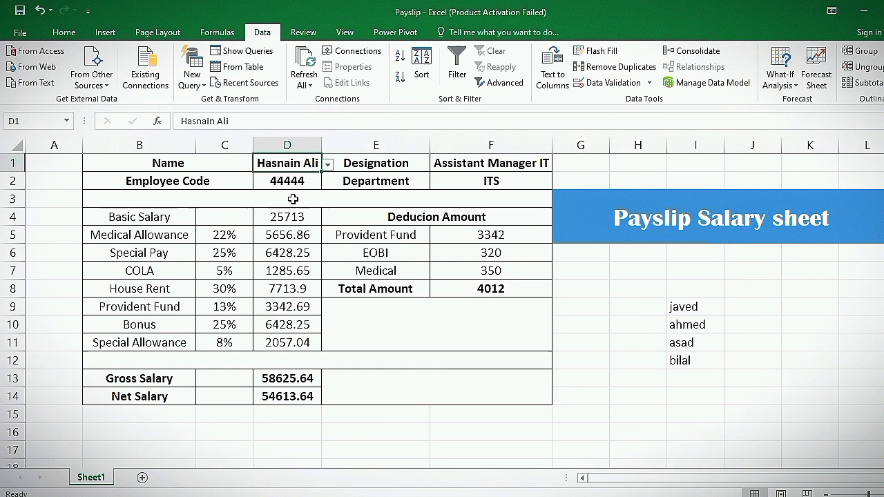
{"action": "left_click", "coordinate": [328, 166]}
{"action": "left_click", "coordinate": [276, 202]}
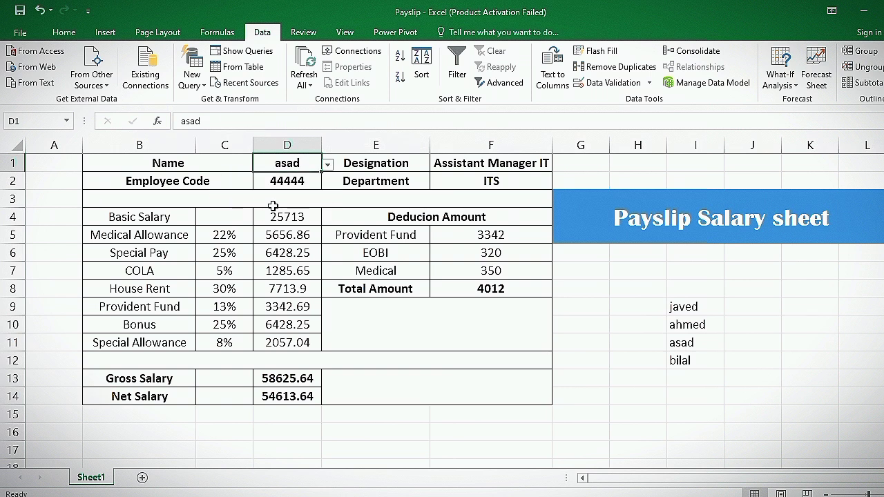
{"action": "left_click", "coordinate": [287, 181]}
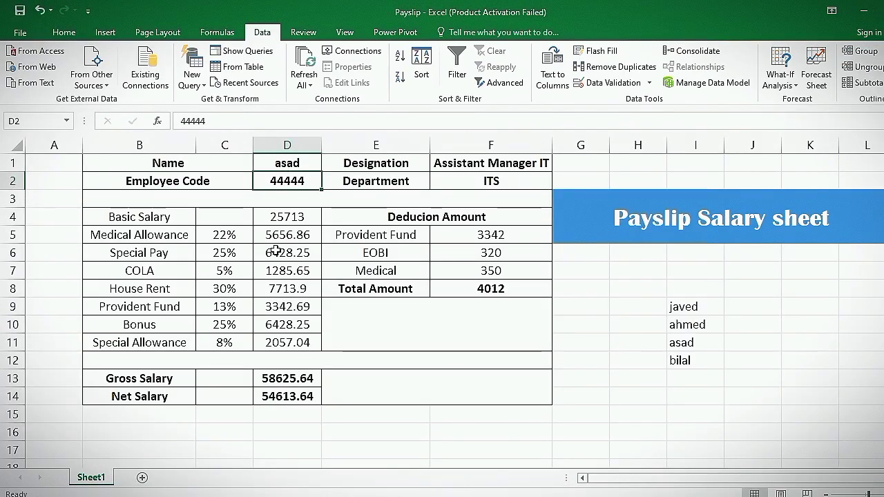
{"action": "left_click", "coordinate": [749, 309]}
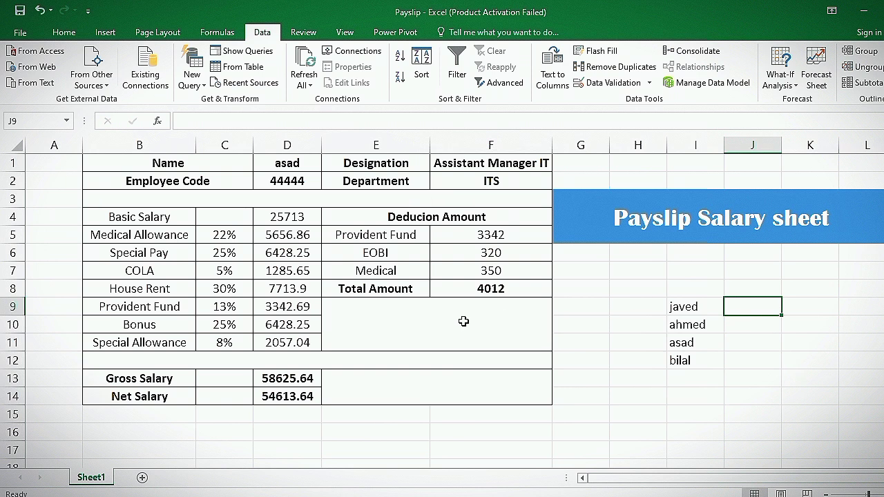
{"action": "left_click", "coordinate": [292, 212]}
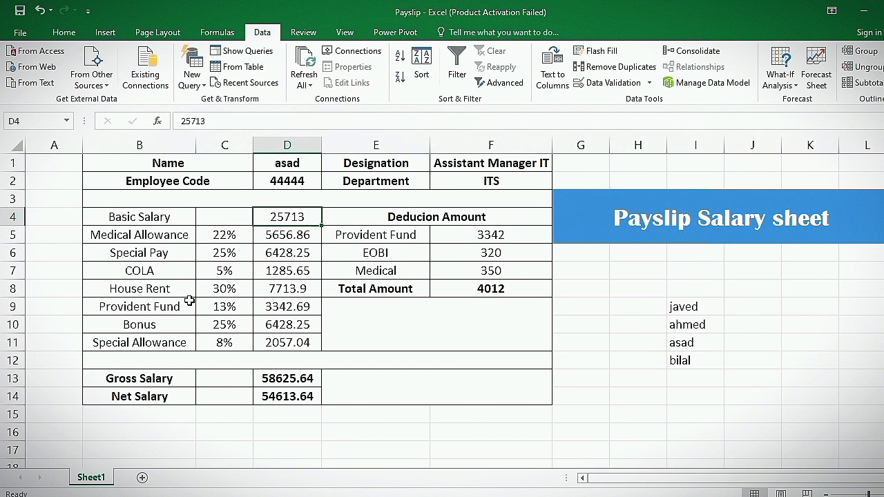
{"action": "left_click", "coordinate": [176, 276]}
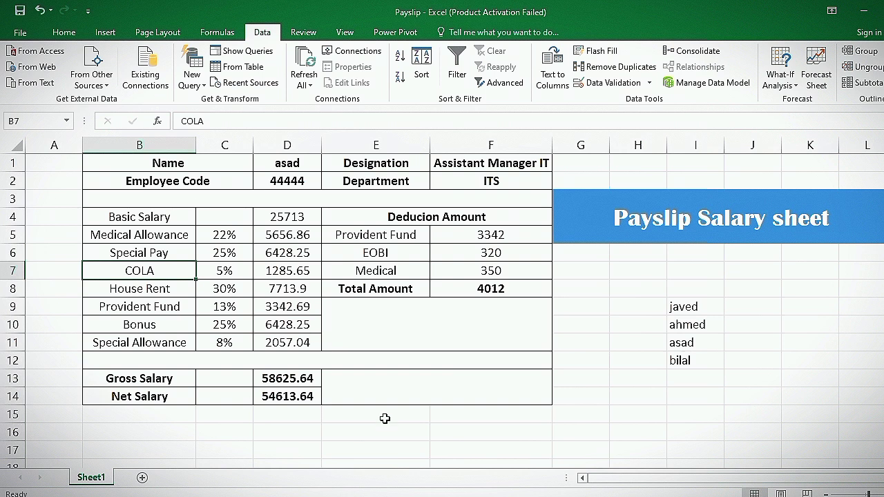
Replace the Medical Allowance formula in D5 with =D4/100*C5
{"action": "left_click", "coordinate": [293, 237]}
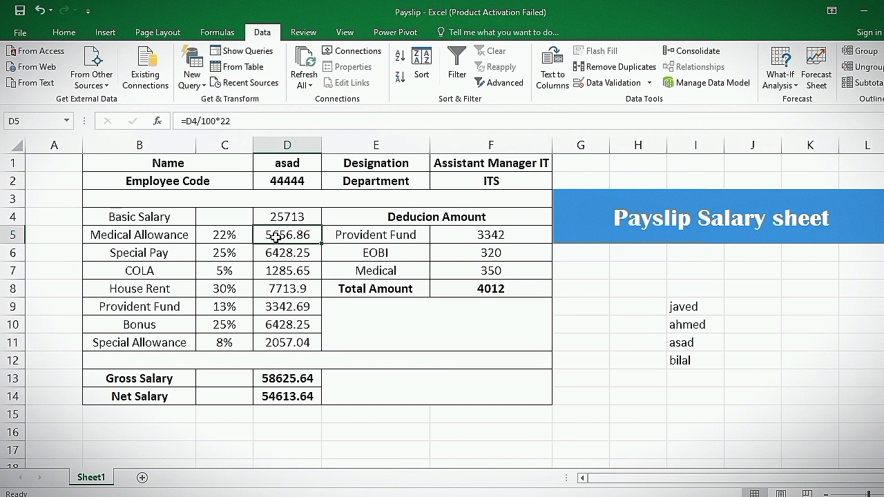
{"action": "type", "text": "\\"}
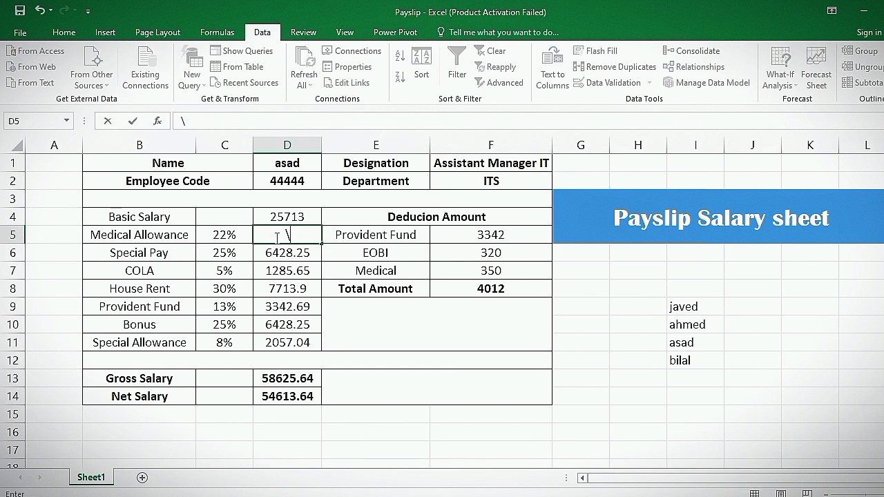
{"action": "type", "text": "="}
{"action": "left_click", "coordinate": [281, 215]}
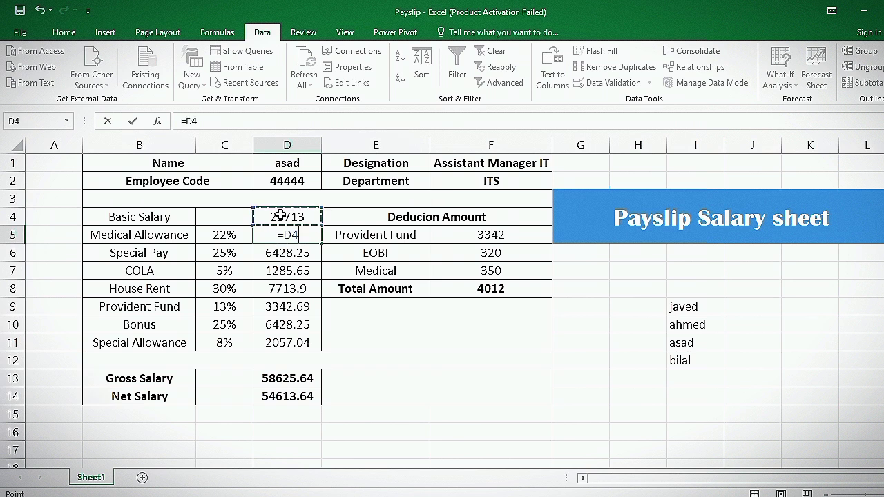
{"action": "type", "text": "/100"}
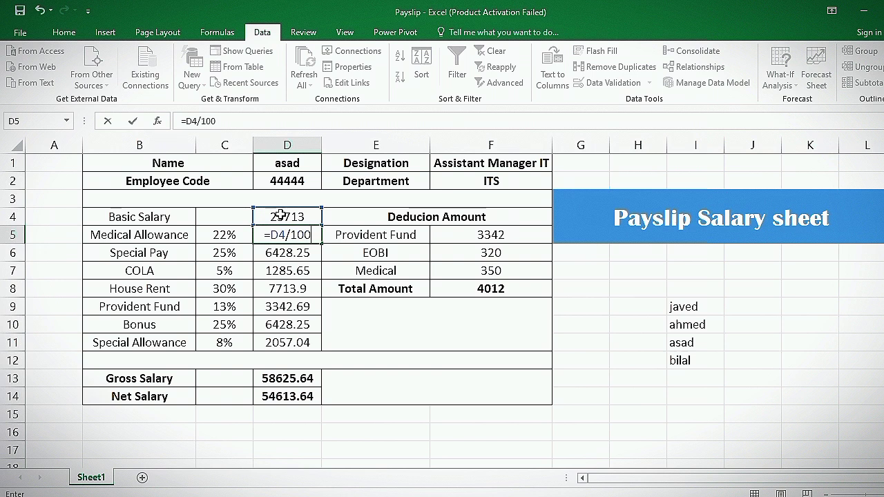
{"action": "type", "text": "*"}
{"action": "left_click", "coordinate": [231, 233]}
{"action": "key", "text": "Return"}
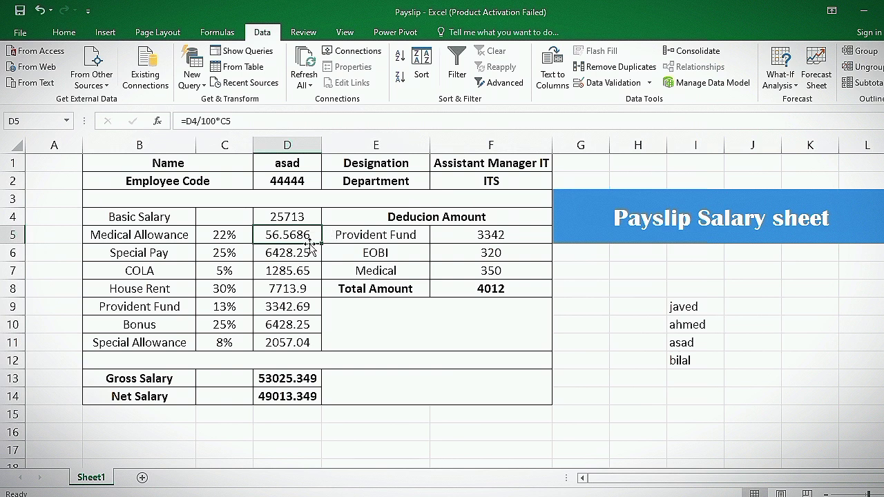
Replace the Special Pay formula in D6 with =D4/100*C6
{"action": "left_click", "coordinate": [270, 253]}
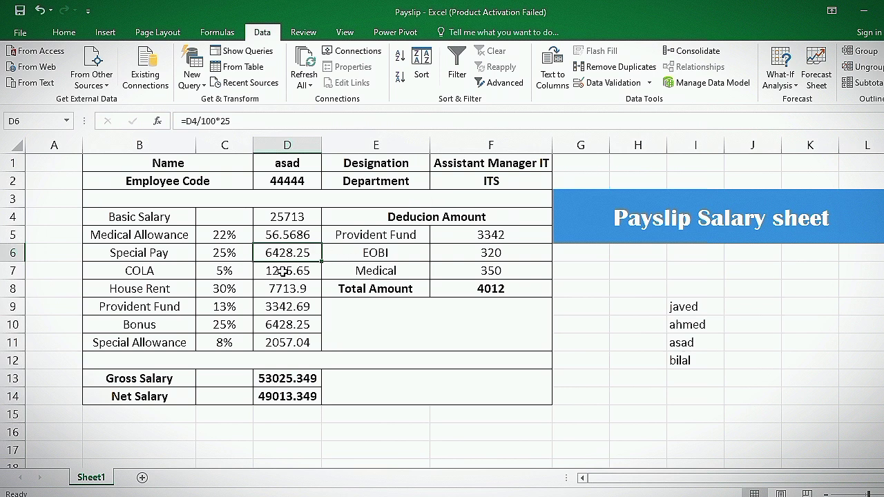
{"action": "key", "text": "F2"}
{"action": "type", "text": "-"}
{"action": "key", "text": "BackSpace"}
{"action": "type", "text": "="}
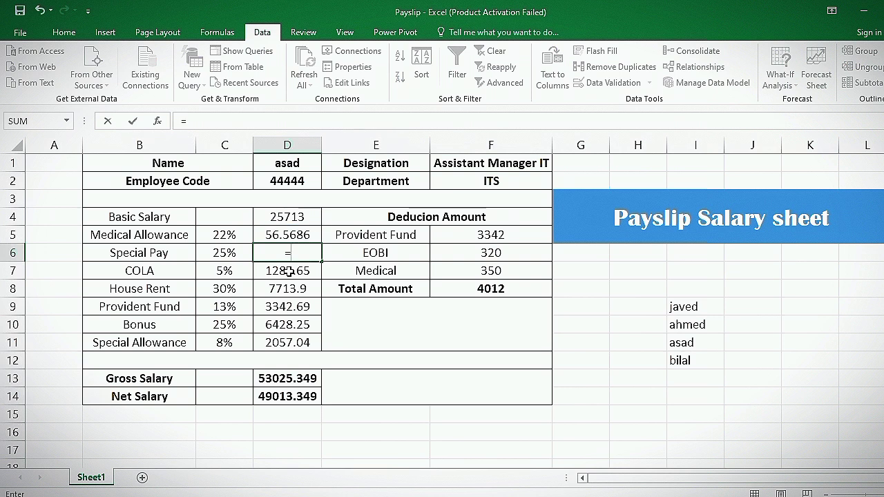
{"action": "left_click", "coordinate": [278, 214]}
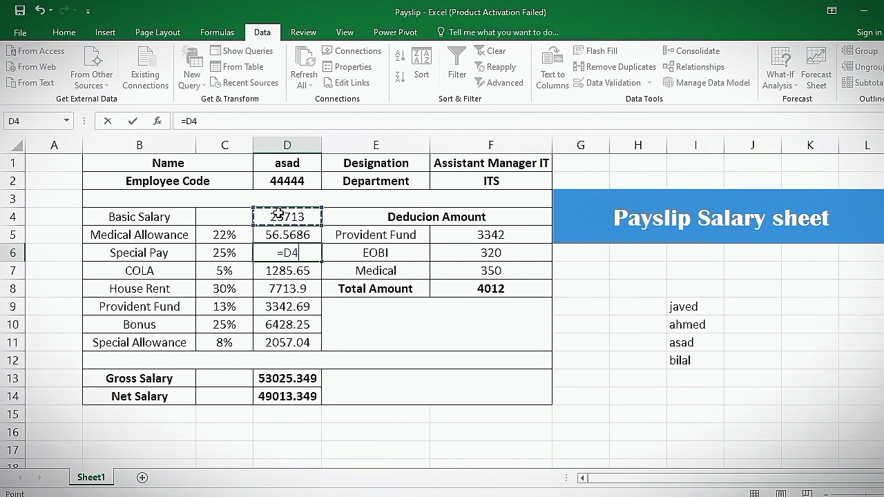
{"action": "type", "text": "/1"}
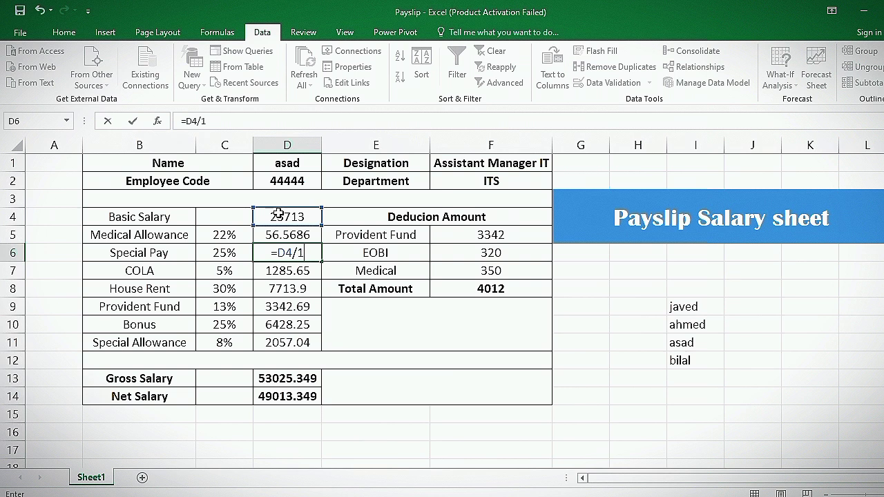
{"action": "type", "text": "00*"}
{"action": "left_click", "coordinate": [227, 254]}
{"action": "key", "text": "ctrl+Return"}
{"action": "left_click", "coordinate": [278, 254]}
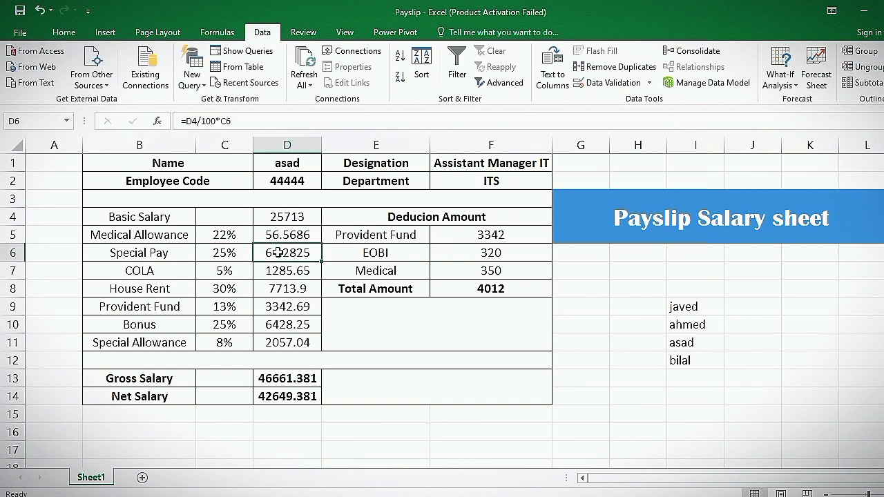
Review the formulas for COLA through Special Allowance in D7:D11 and the Gross Salary formula in D13
{"action": "left_click", "coordinate": [290, 271]}
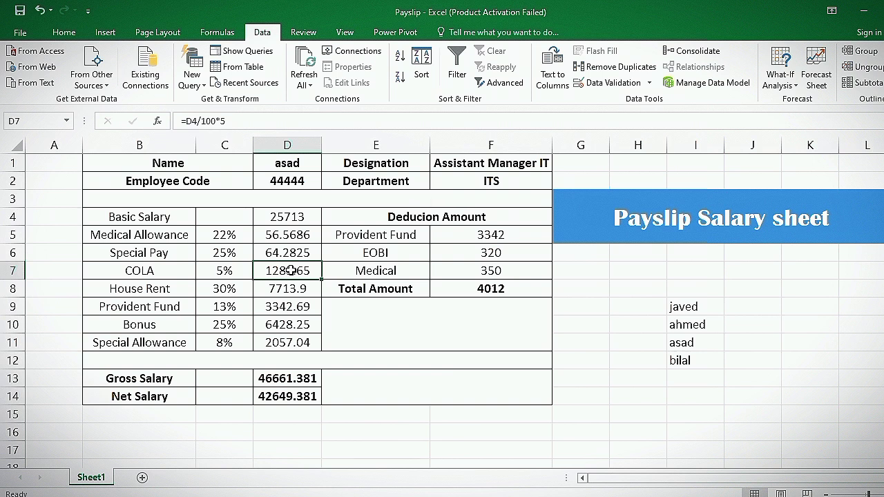
{"action": "double_click", "coordinate": [290, 271]}
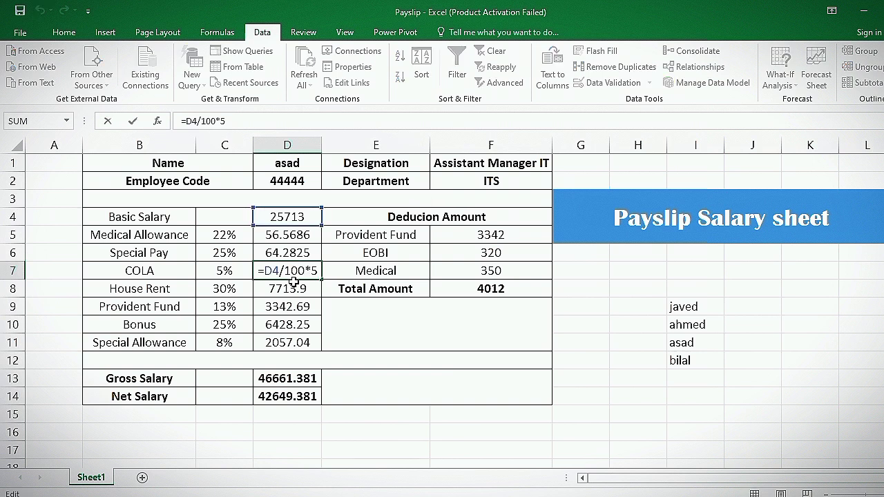
{"action": "left_click", "coordinate": [296, 285]}
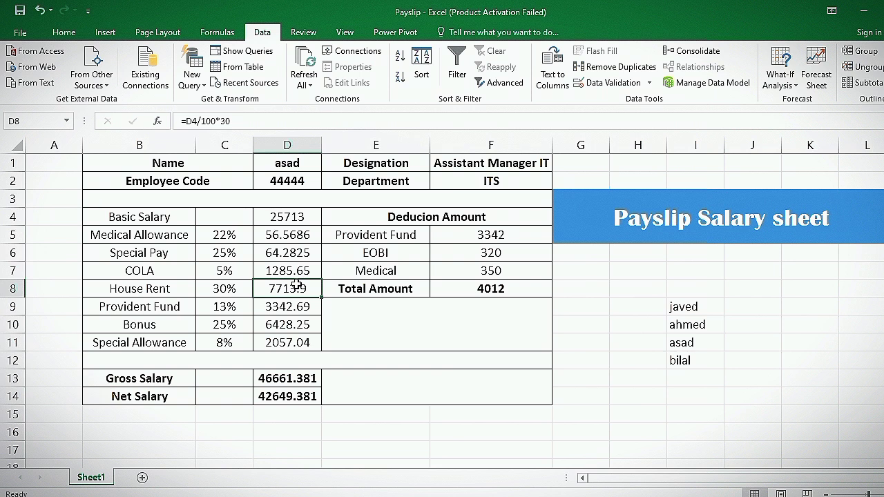
{"action": "left_click", "coordinate": [297, 304]}
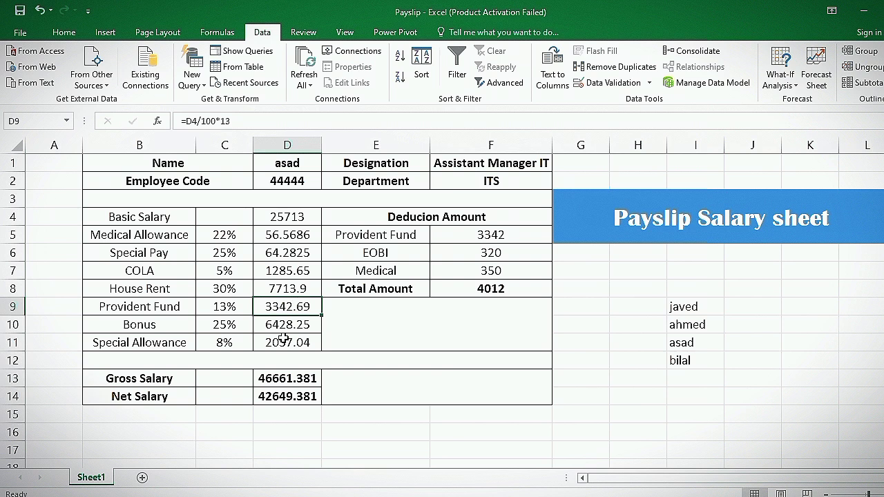
{"action": "left_click", "coordinate": [280, 330]}
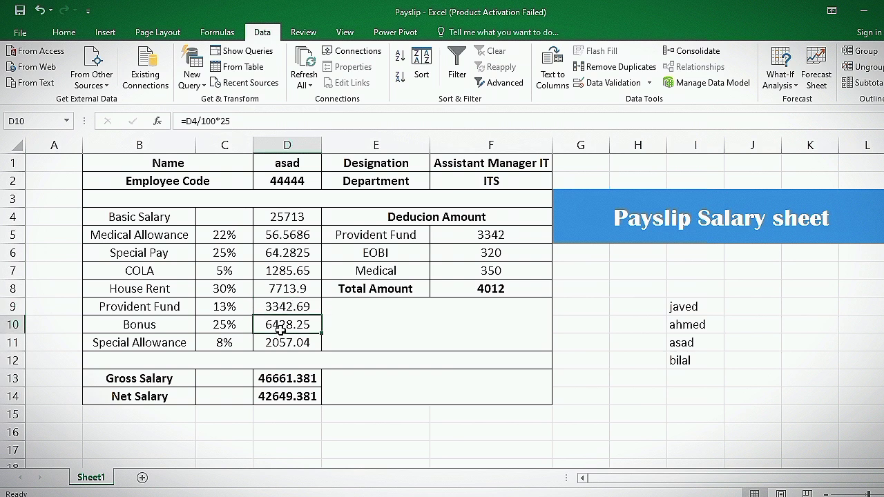
{"action": "left_click", "coordinate": [291, 344]}
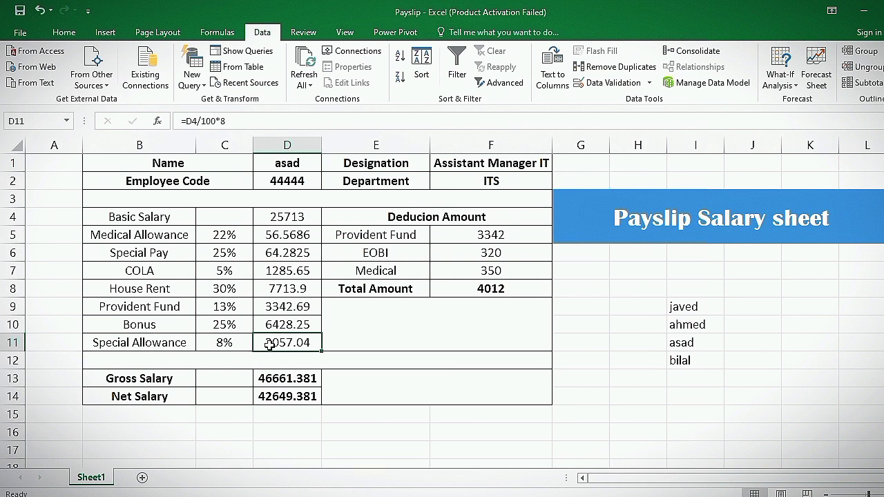
{"action": "left_click", "coordinate": [308, 380]}
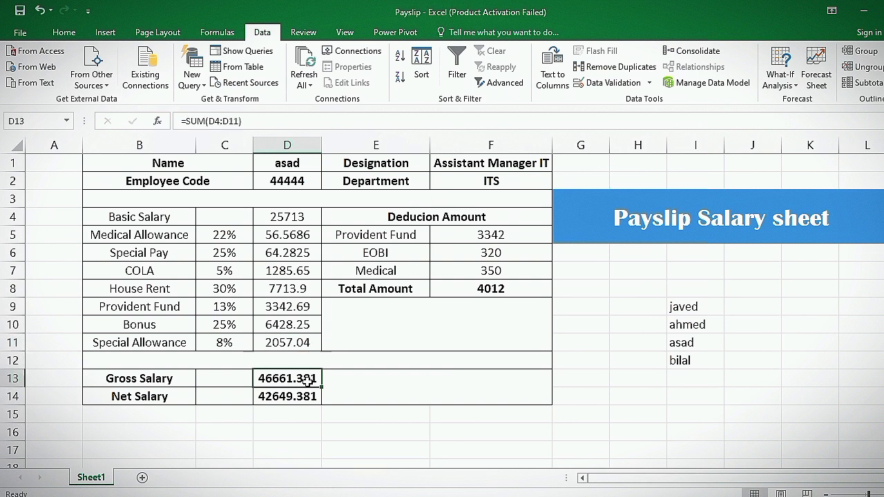
{"action": "double_click", "coordinate": [307, 380]}
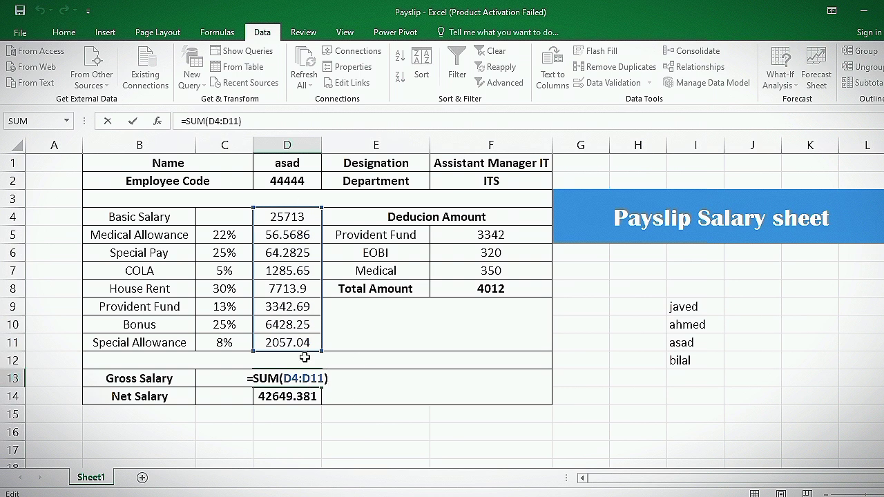
{"action": "key", "text": "Return"}
Re-enter the Gross Salary formula in D13 as =SUM(D4:D11)
{"action": "left_click", "coordinate": [299, 377]}
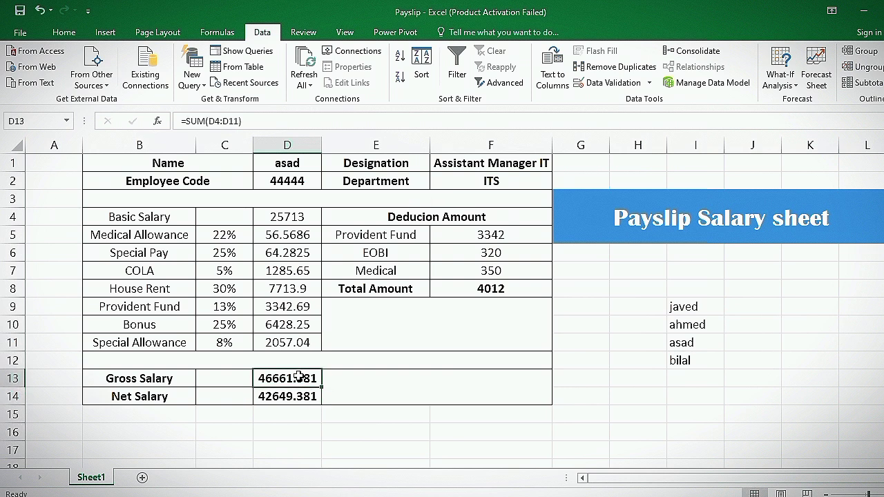
{"action": "key", "text": "BackSpace"}
{"action": "type", "text": "=sum"}
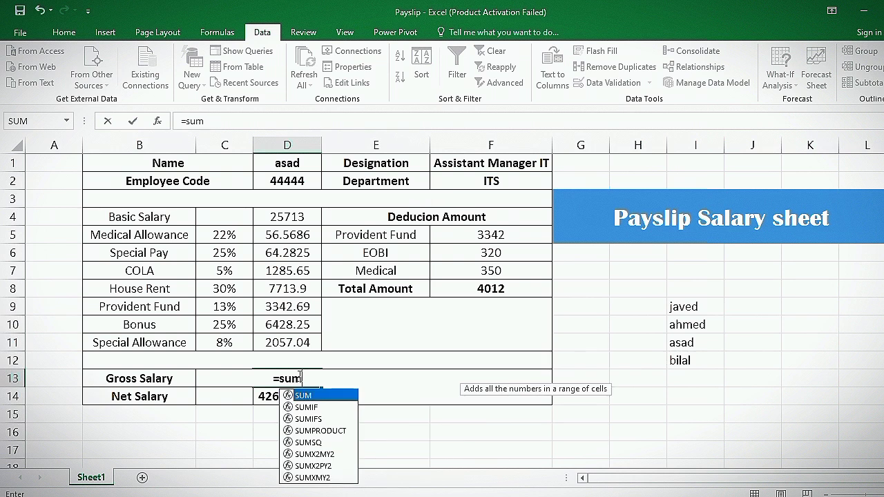
{"action": "type", "text": "("}
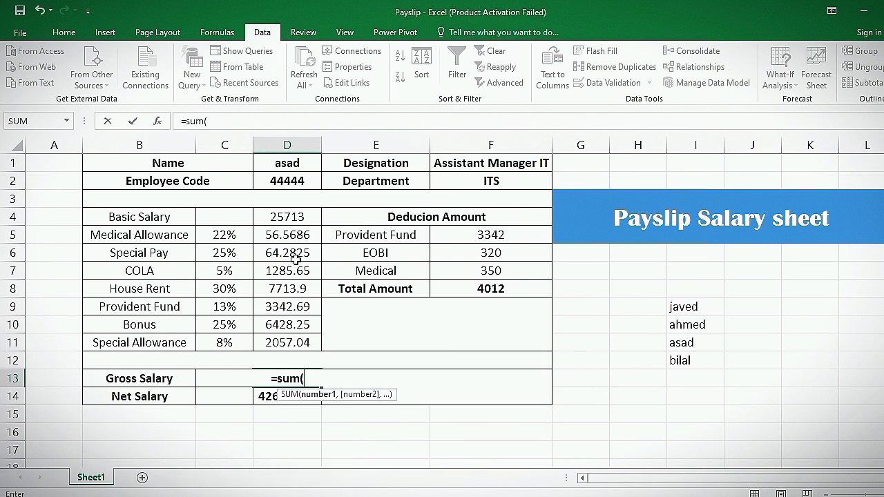
{"action": "left_click_drag", "start_coordinate": [289, 218], "coordinate": [286, 347]}
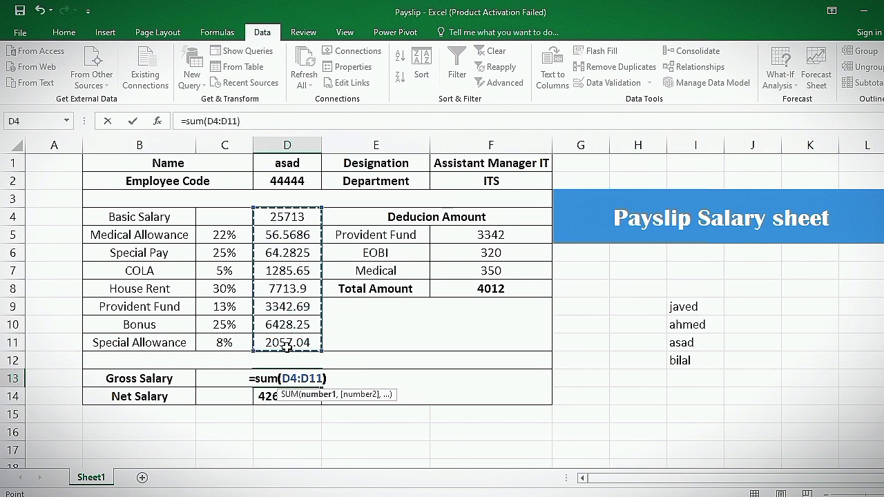
{"action": "key", "text": "Return"}
{"action": "left_click", "coordinate": [298, 379]}
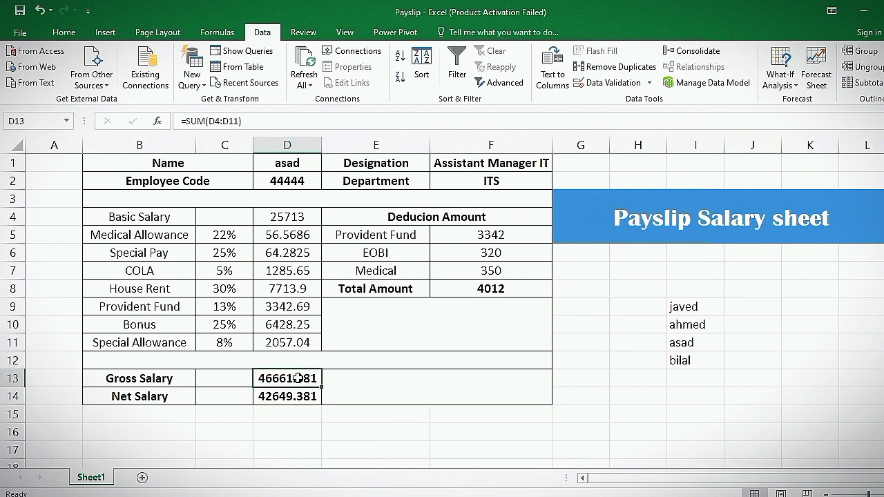
Re-enter the deductions' Total Amount formula in F8 as =SUM(F5:F7), covering Provident Fund, EOBI and Medical
{"action": "left_click", "coordinate": [296, 398]}
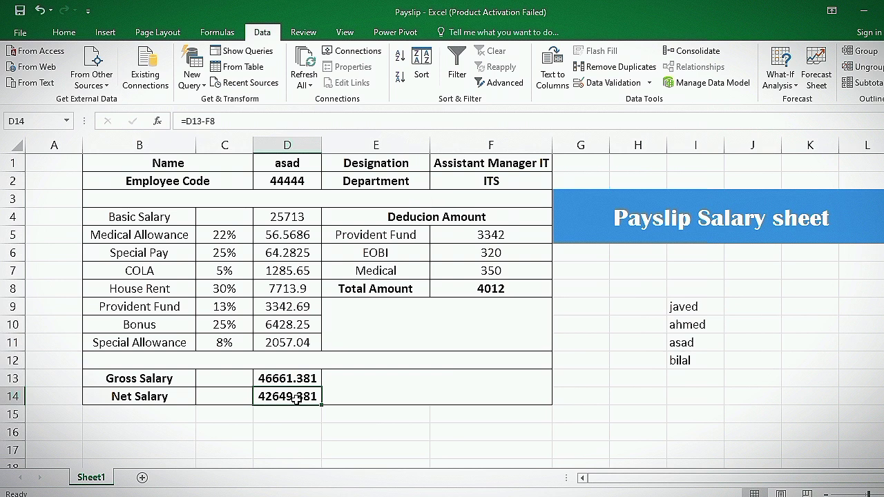
{"action": "left_click", "coordinate": [515, 250]}
{"action": "left_click", "coordinate": [495, 231]}
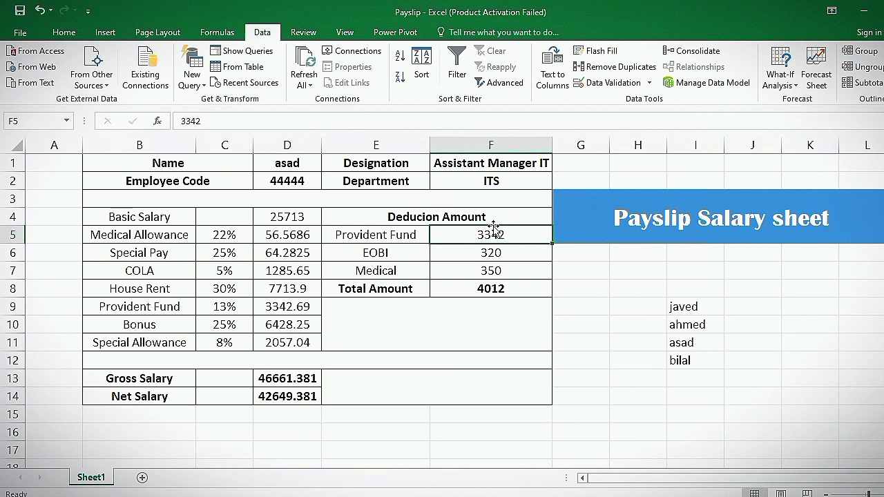
{"action": "left_click", "coordinate": [487, 258]}
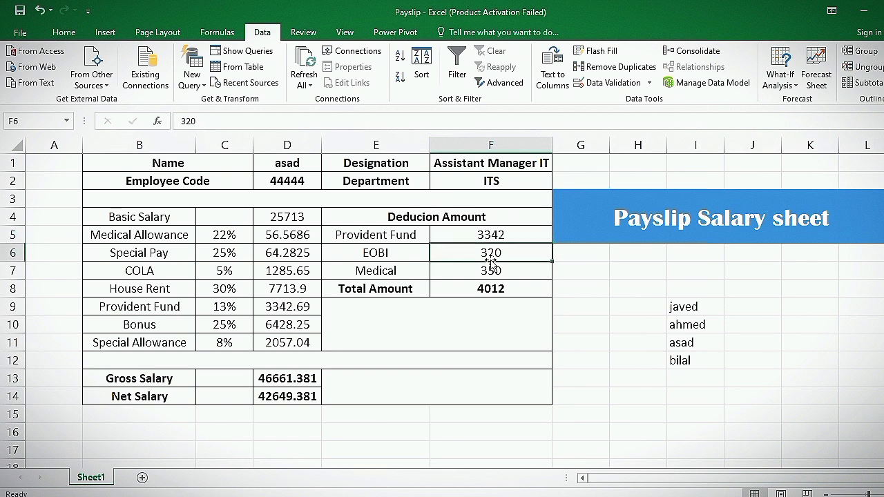
{"action": "left_click", "coordinate": [490, 270]}
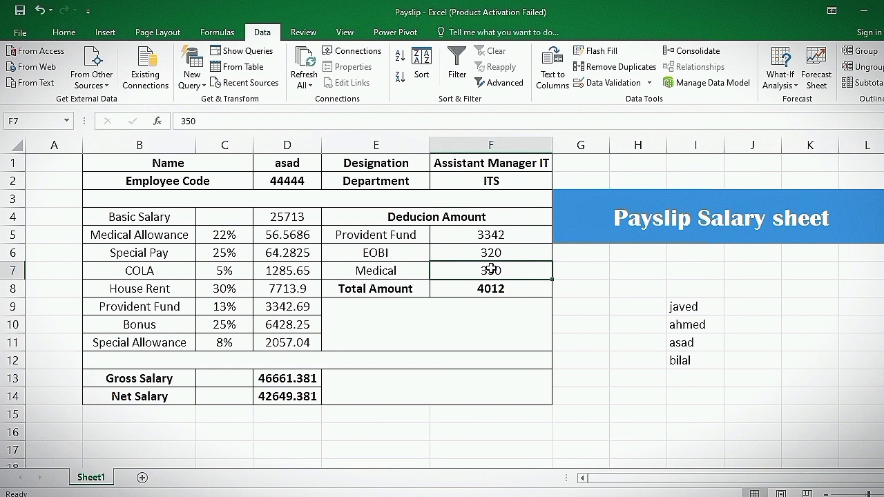
{"action": "left_click", "coordinate": [492, 296]}
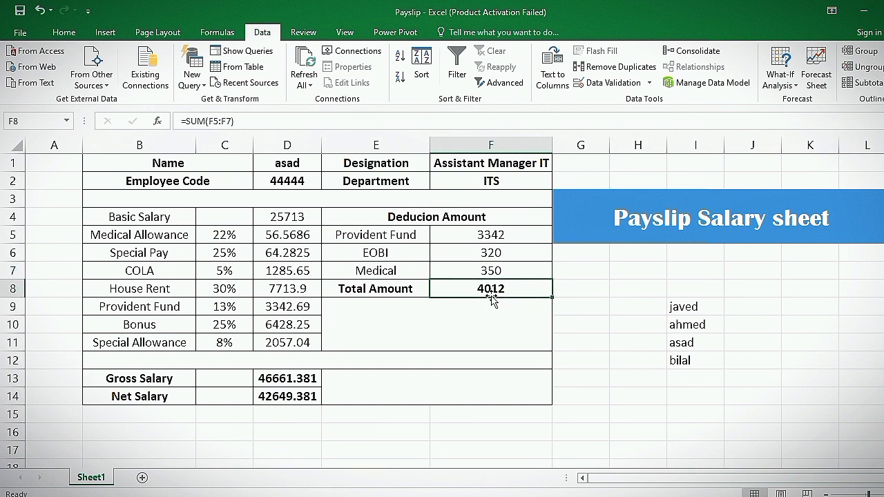
{"action": "key", "text": "Delete"}
{"action": "type", "text": "="}
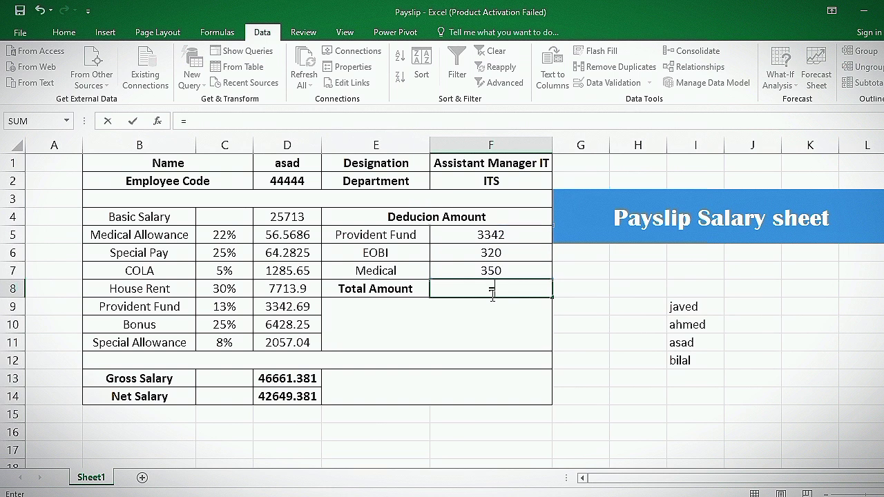
{"action": "type", "text": "su"}
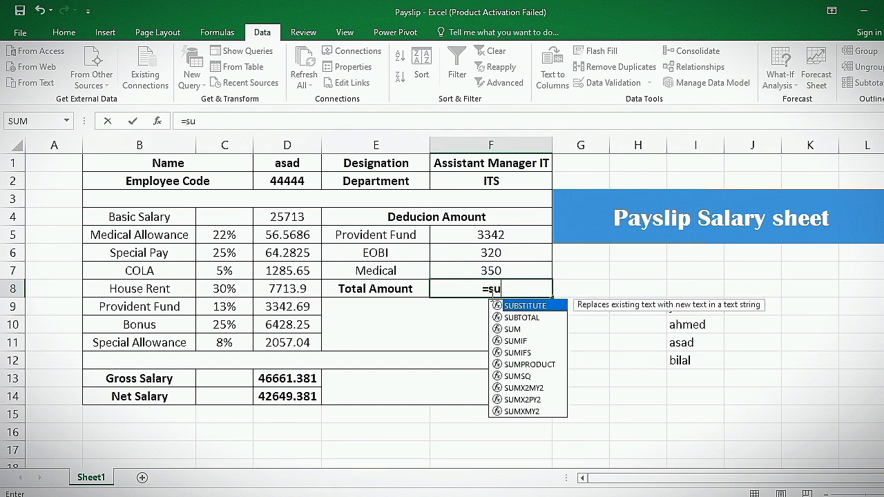
{"action": "type", "text": "m("}
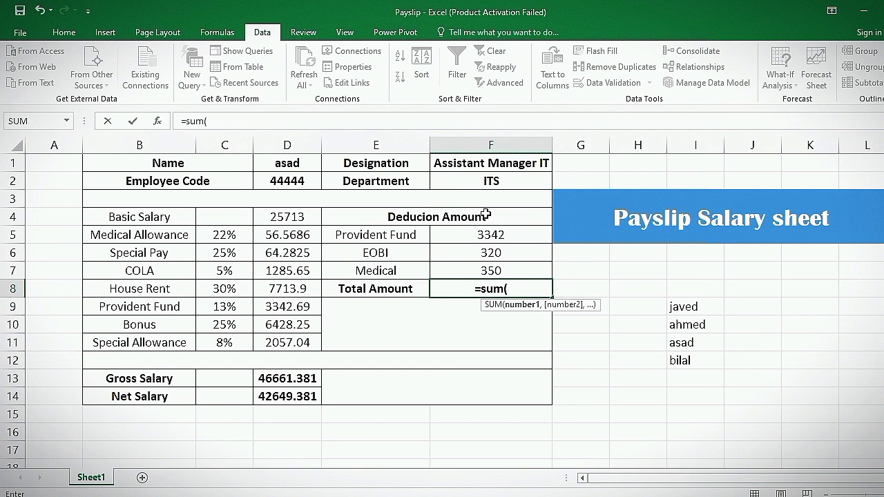
{"action": "left_click_drag", "start_coordinate": [485, 234], "coordinate": [488, 269]}
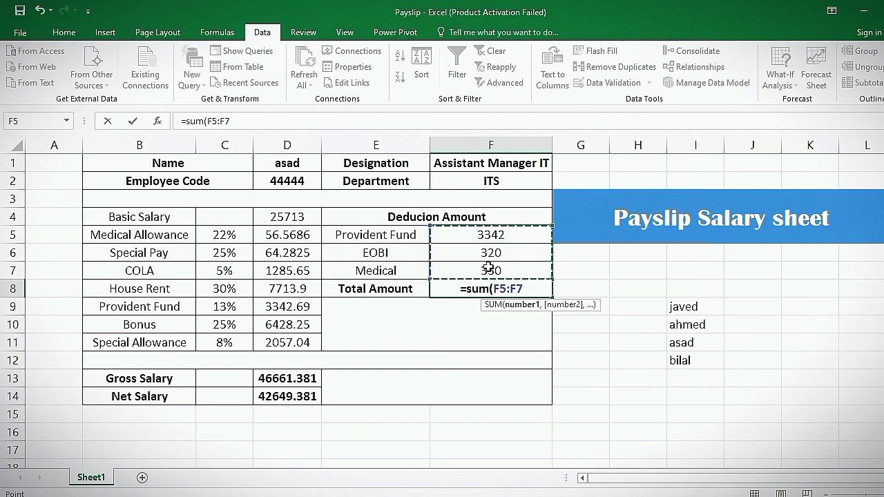
{"action": "type", "text": ")"}
{"action": "key", "text": "Return"}
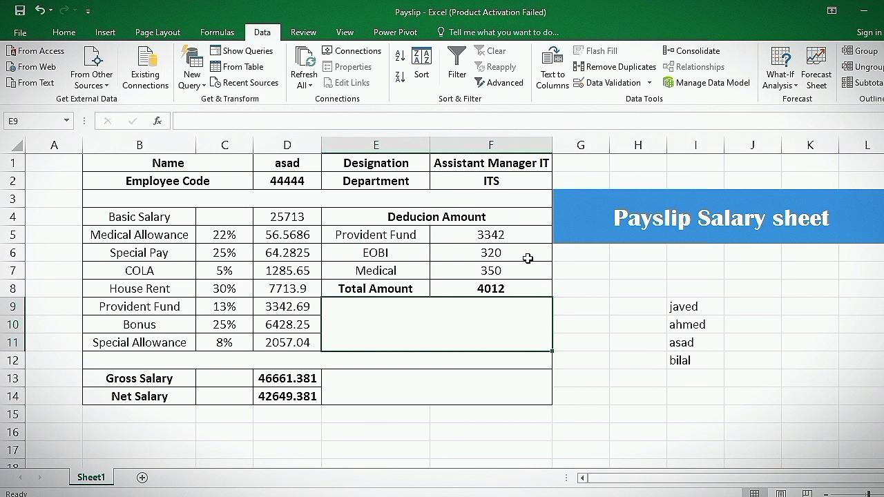
{"action": "left_click", "coordinate": [512, 285]}
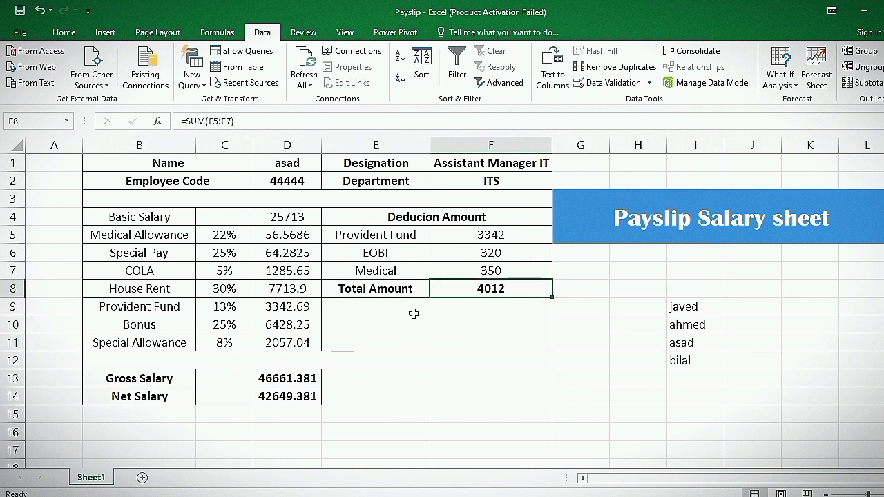
Re-enter the Net Salary formula in D14 as =D13-F8, subtracting the total deductions from the gross salary
{"action": "left_click", "coordinate": [288, 400]}
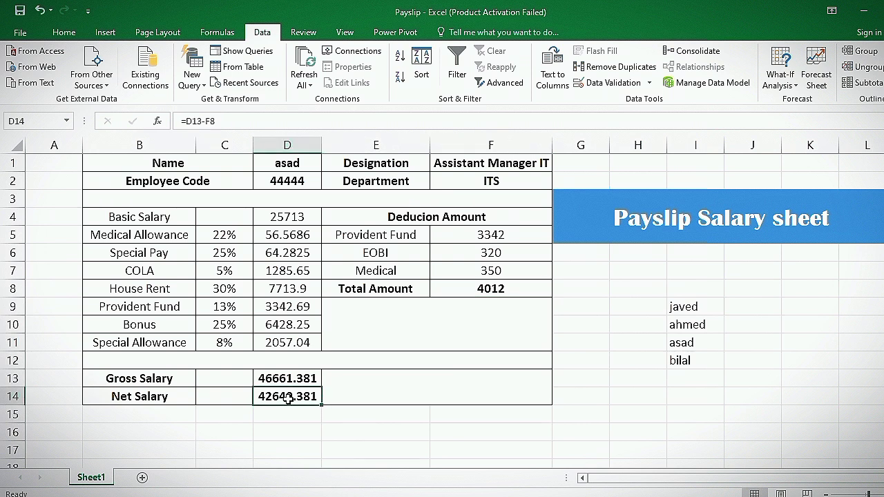
{"action": "double_click", "coordinate": [287, 399]}
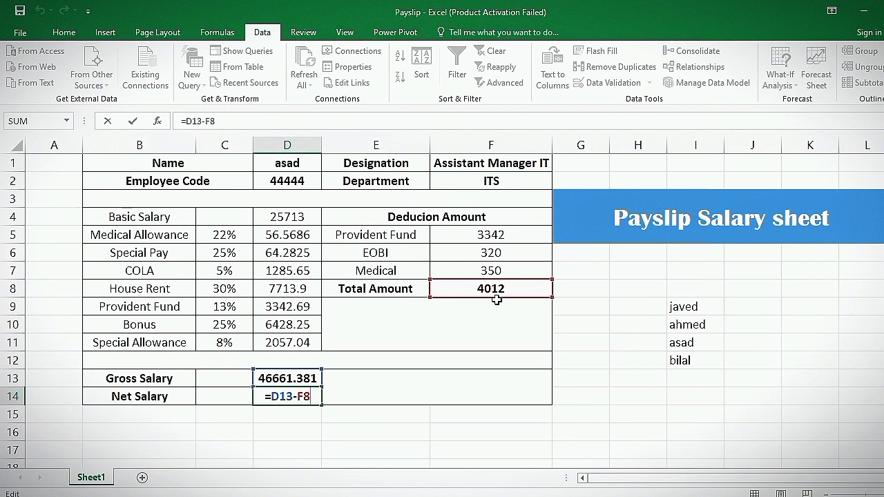
{"action": "key", "text": "BackSpace"}
{"action": "key", "text": "BackSpace"}
{"action": "key", "text": "BackSpace"}
{"action": "key", "text": "BackSpace"}
{"action": "key", "text": "BackSpace"}
{"action": "key", "text": "BackSpace"}
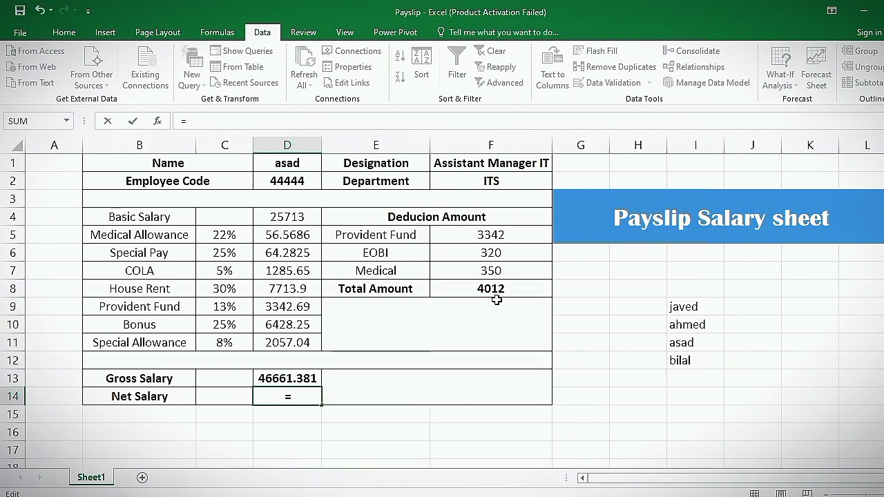
{"action": "left_click", "coordinate": [289, 377]}
{"action": "type", "text": "-"}
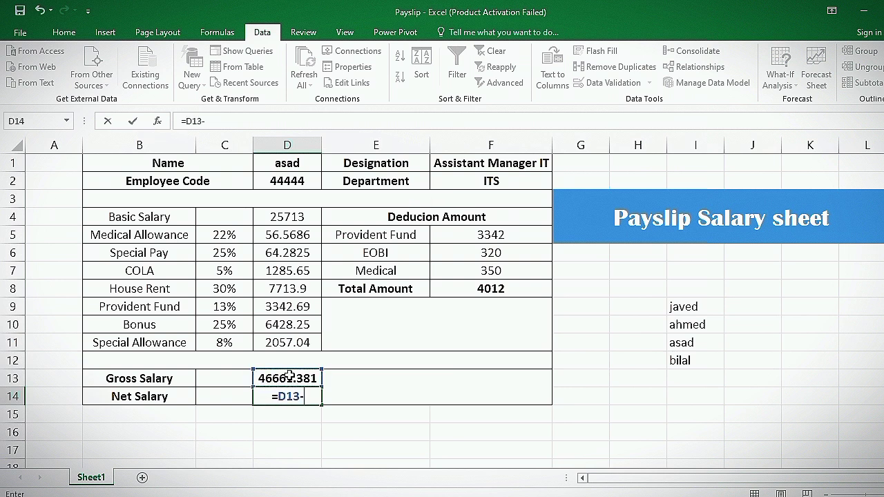
{"action": "left_click", "coordinate": [487, 286]}
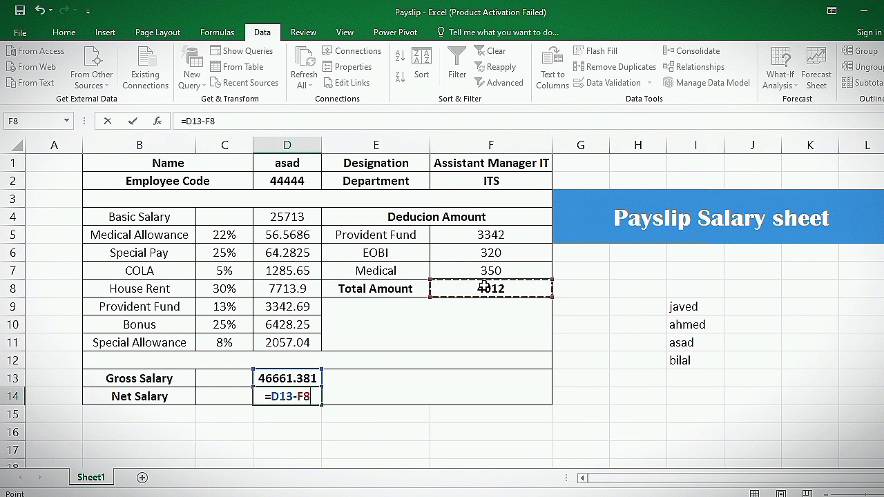
{"action": "key", "text": "Return"}
{"action": "left_click", "coordinate": [303, 392]}
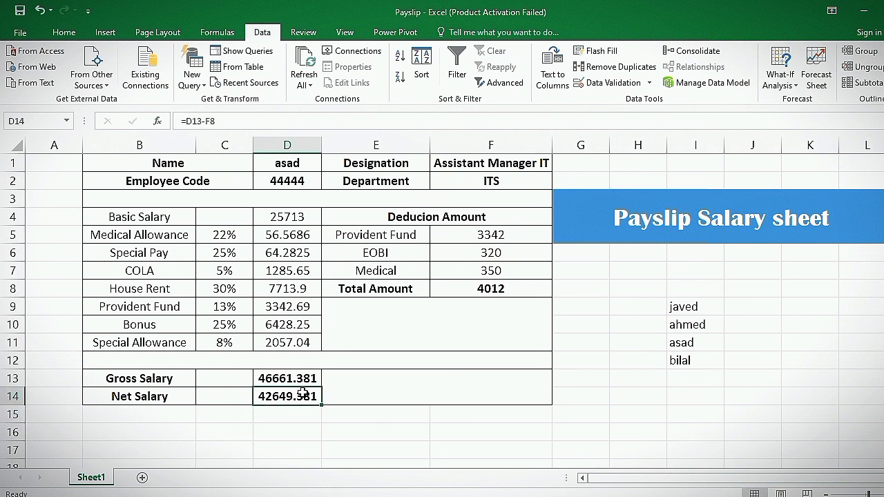